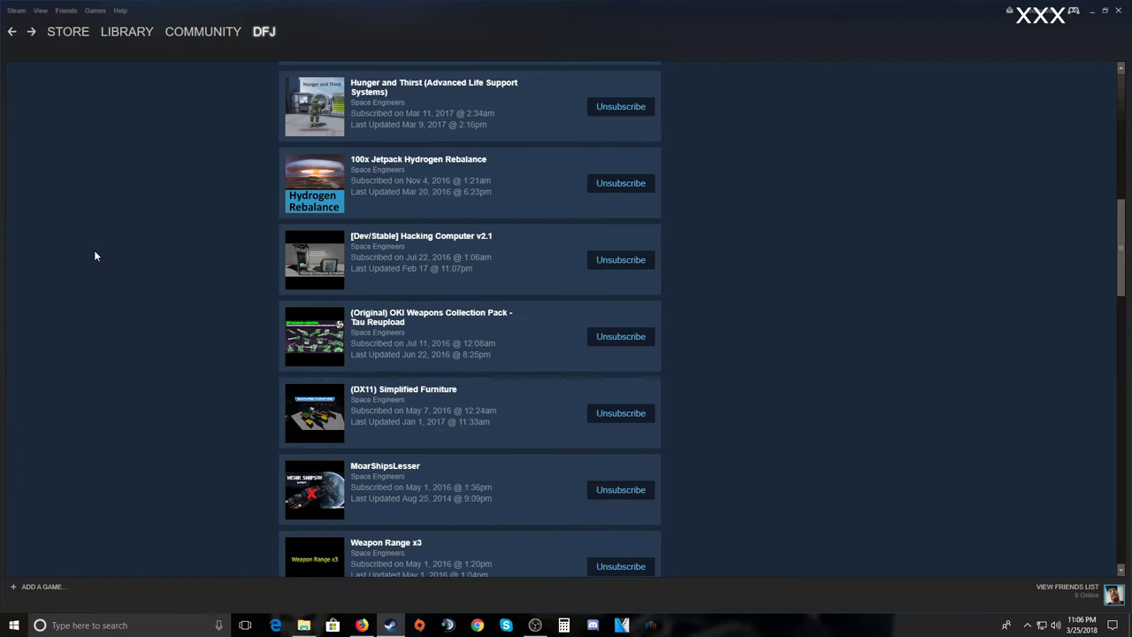
mouse_move(314, 422)
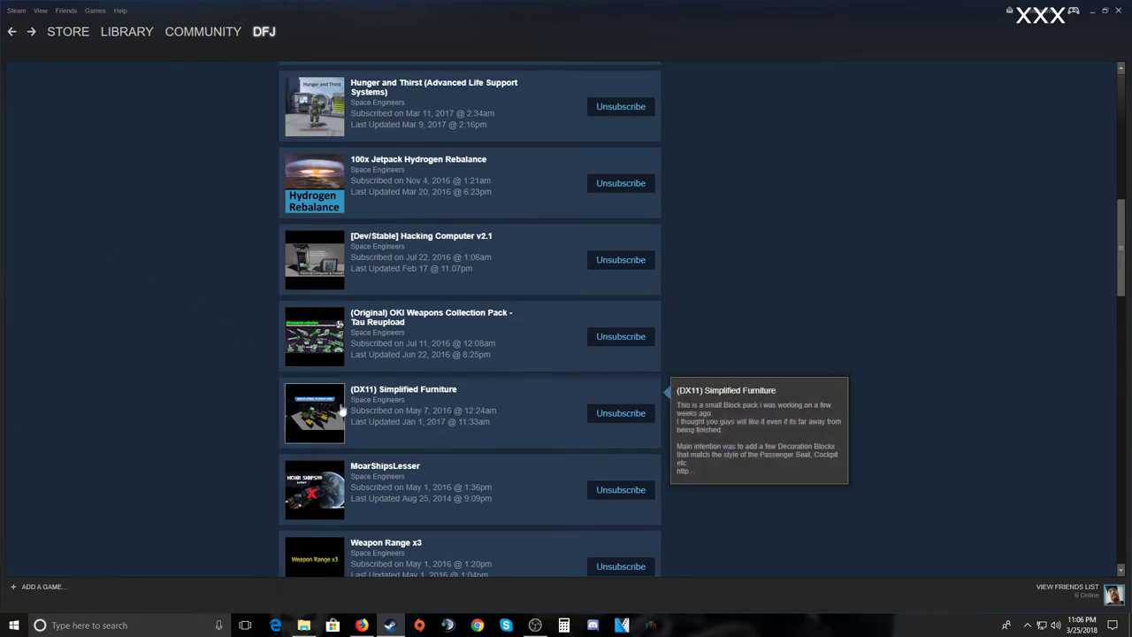
click(314, 422)
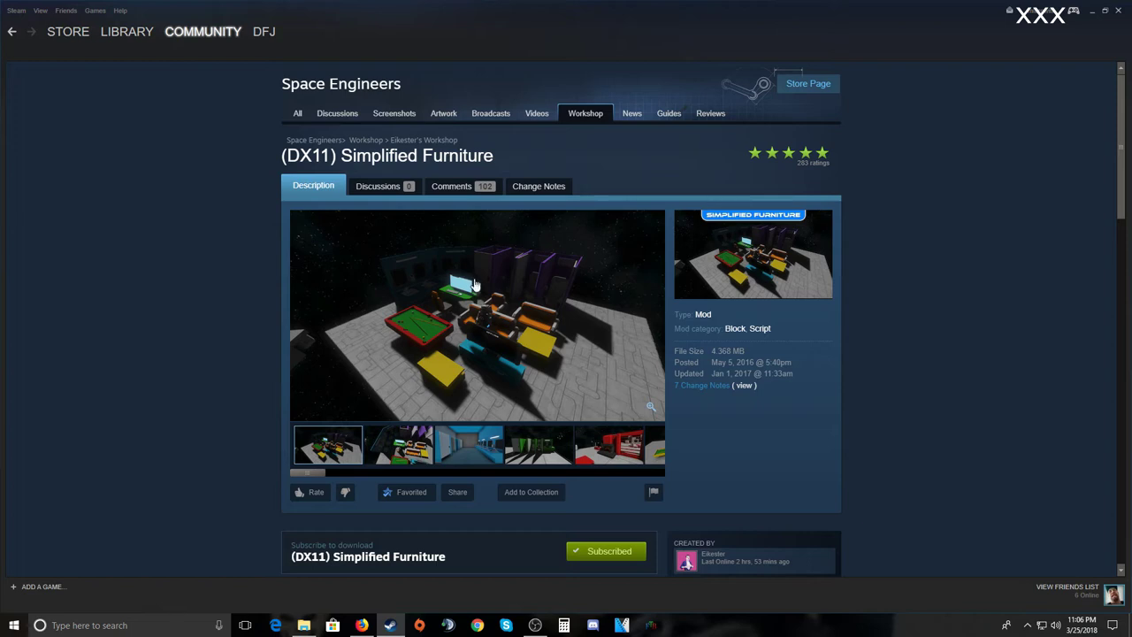
click(425, 343)
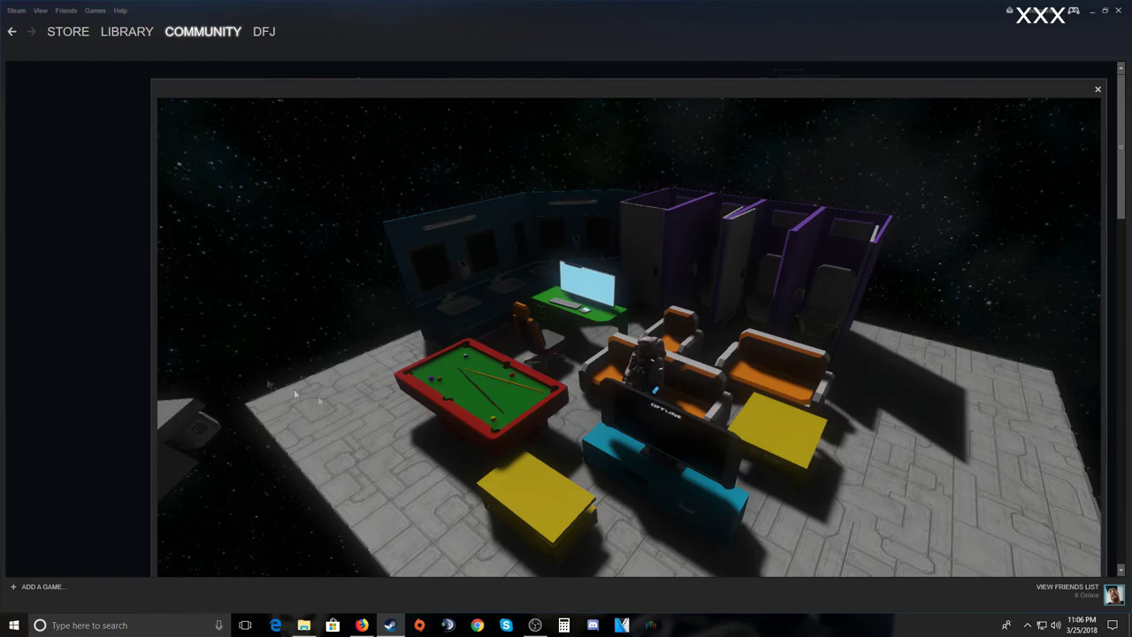
click(11, 30)
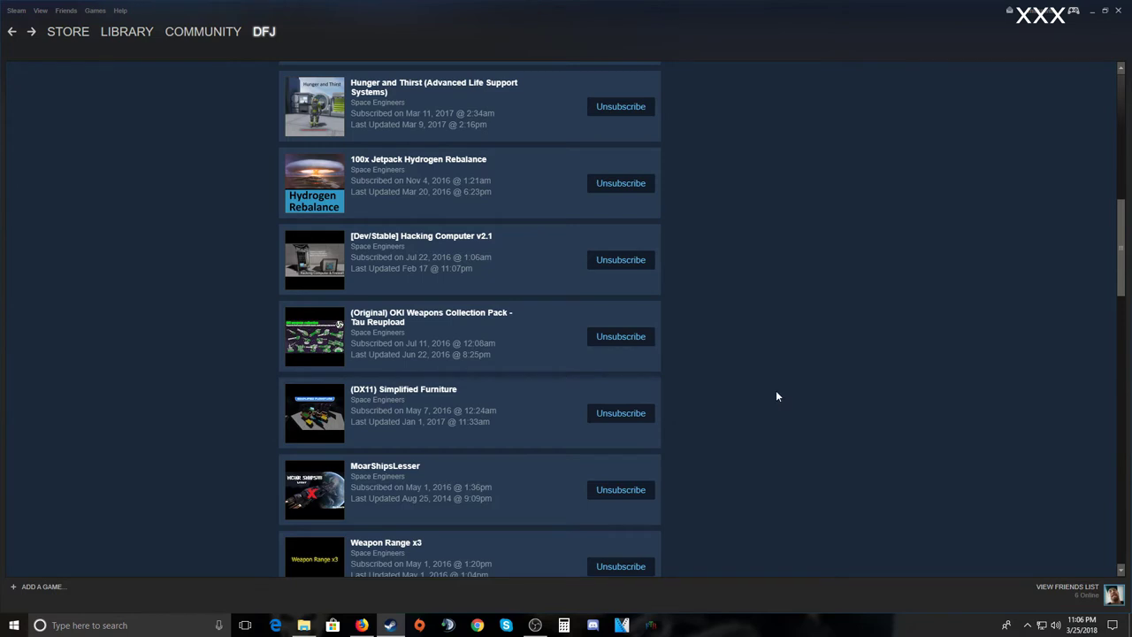
scroll(776, 390, down, 1)
scroll(776, 395, down, 1)
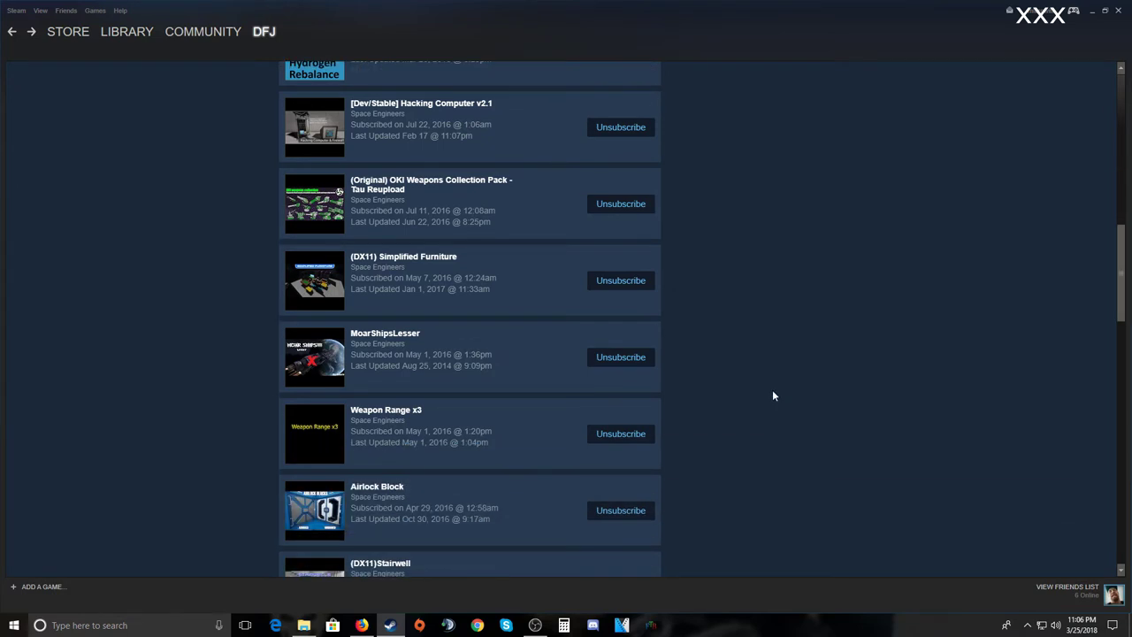
mouse_move(386, 431)
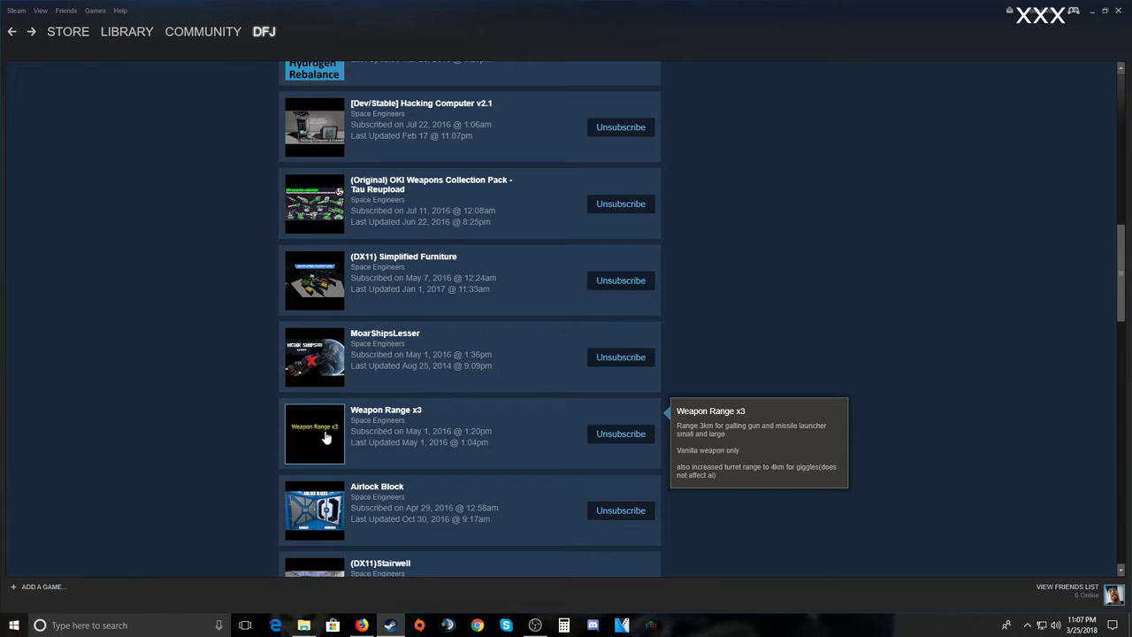
mouse_move(408, 502)
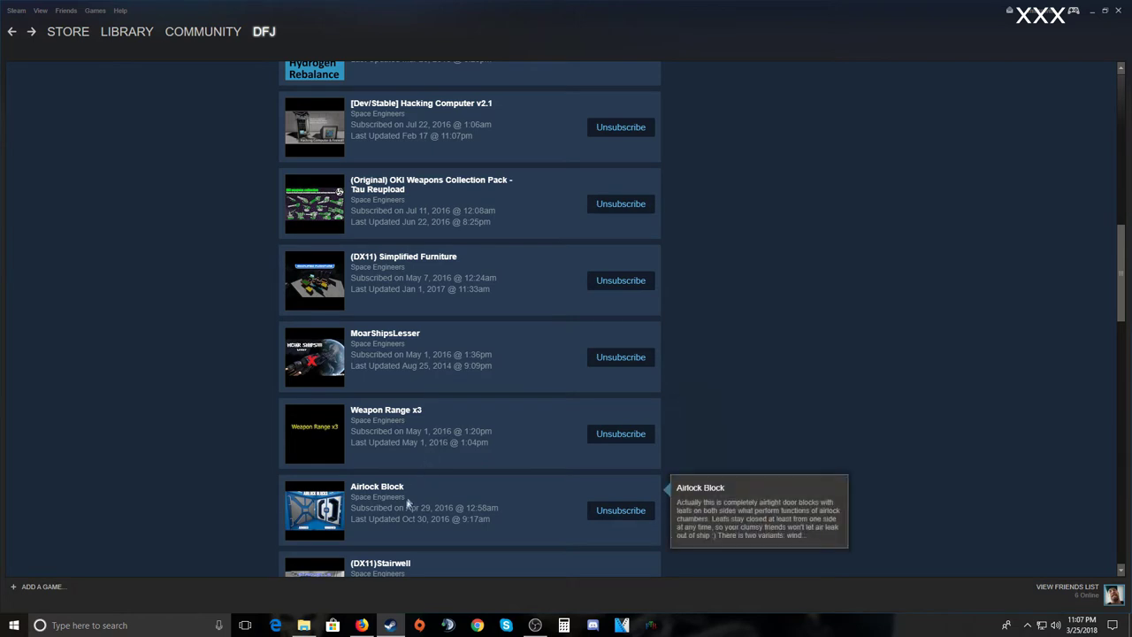
click(329, 522)
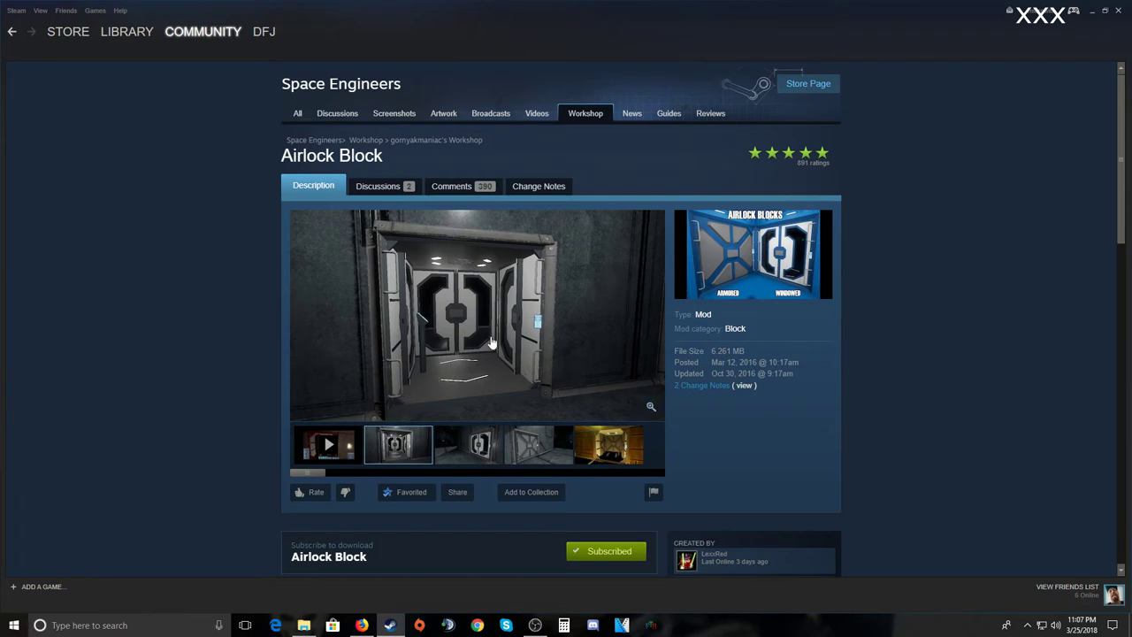
click(616, 456)
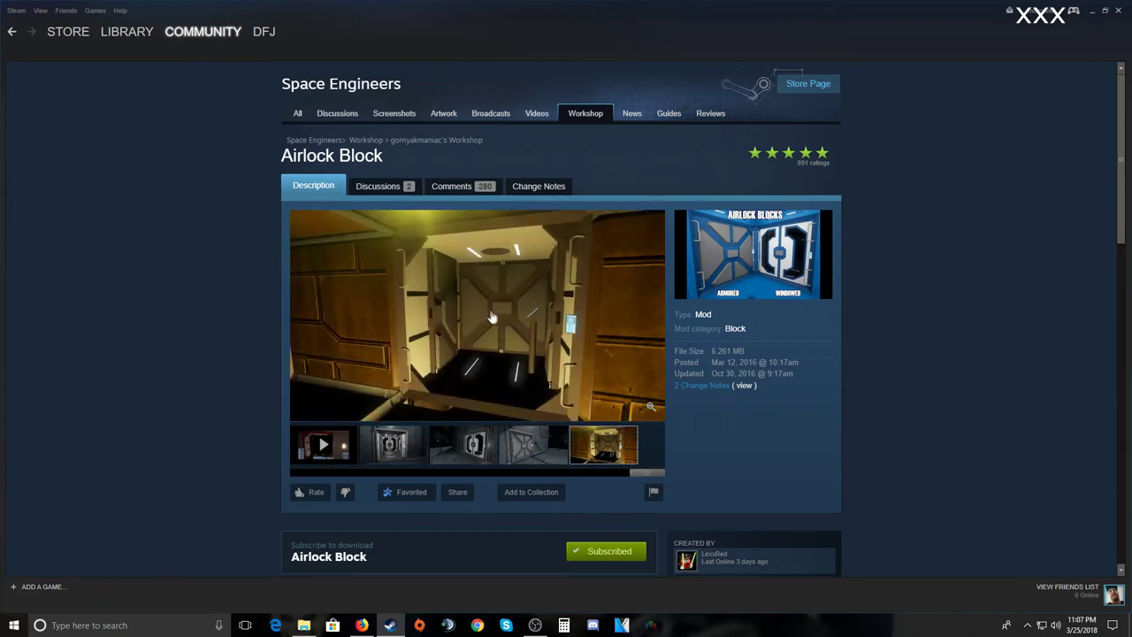
click(483, 450)
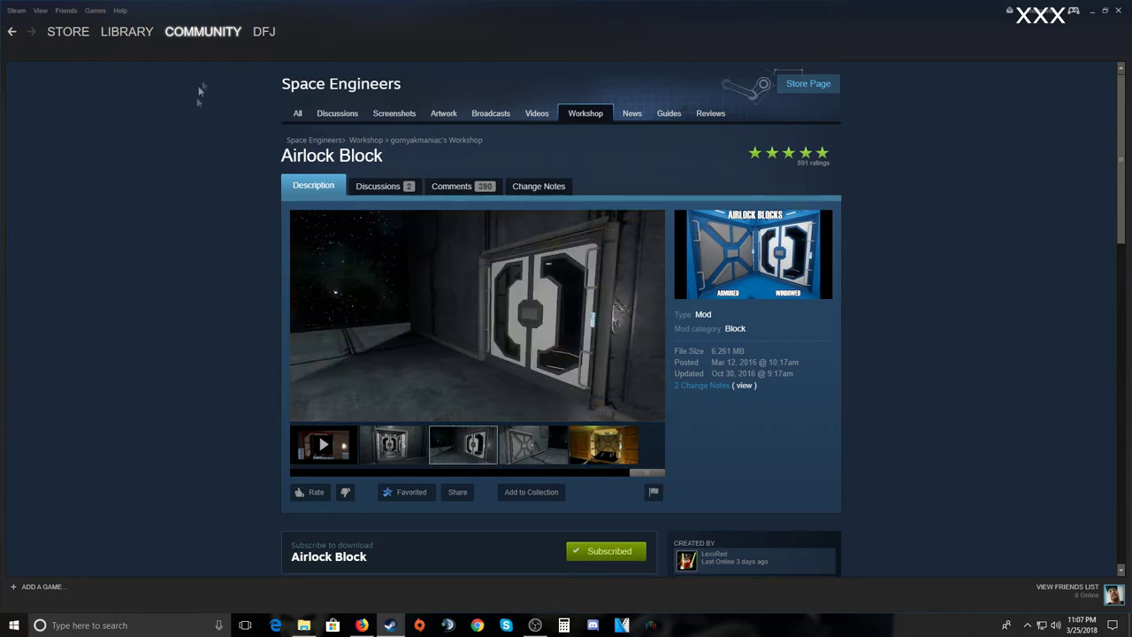
click(12, 33)
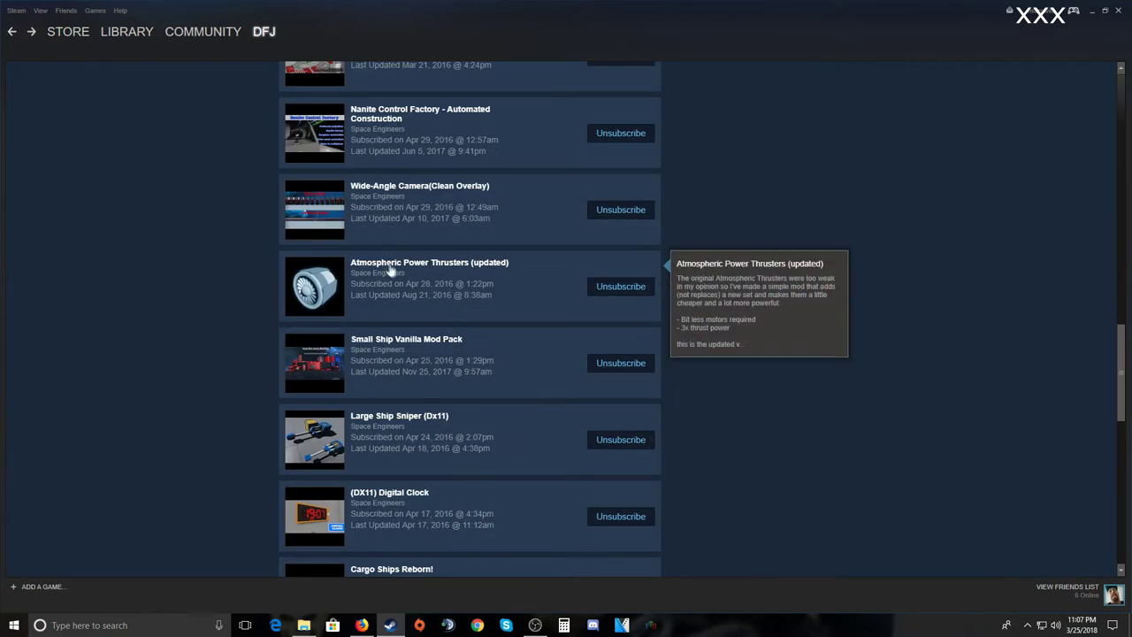
click(332, 290)
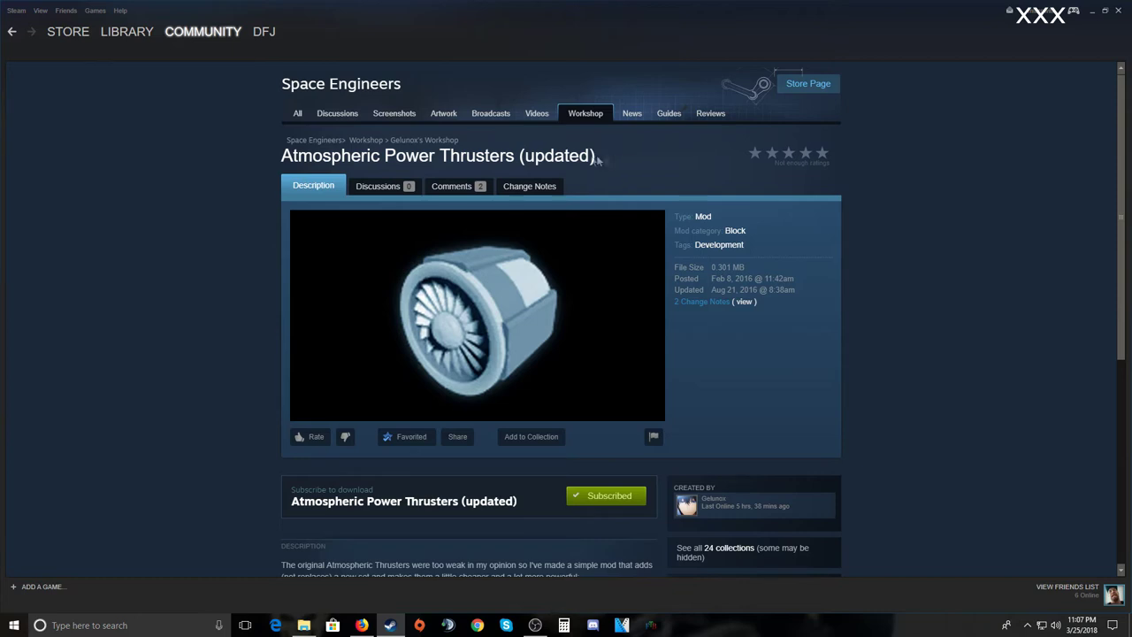
click(12, 31)
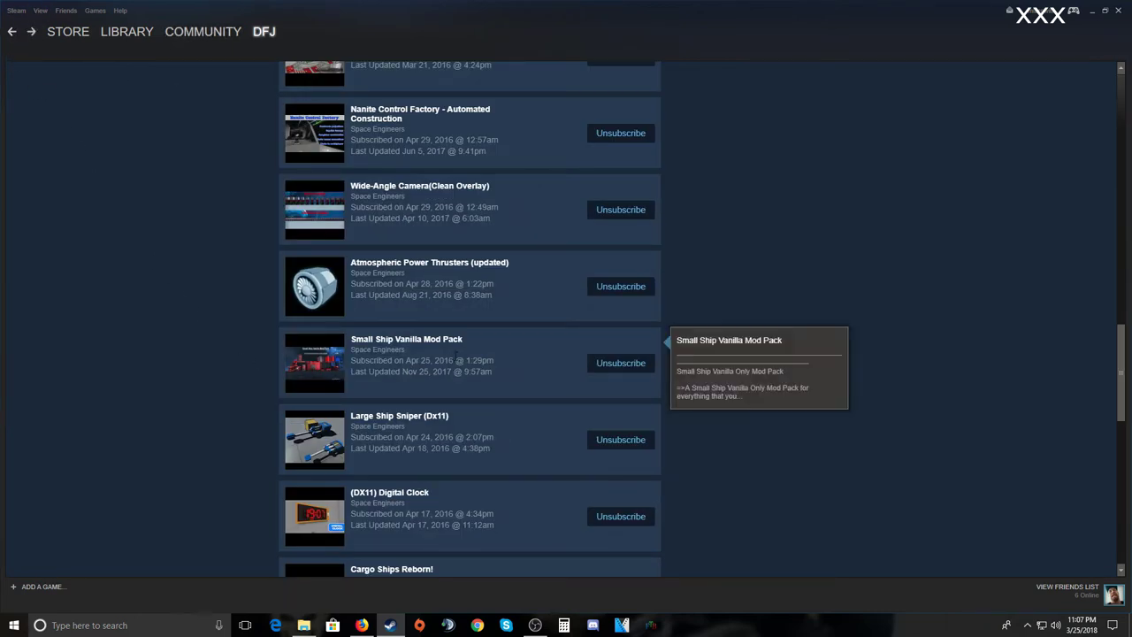
mouse_move(489, 284)
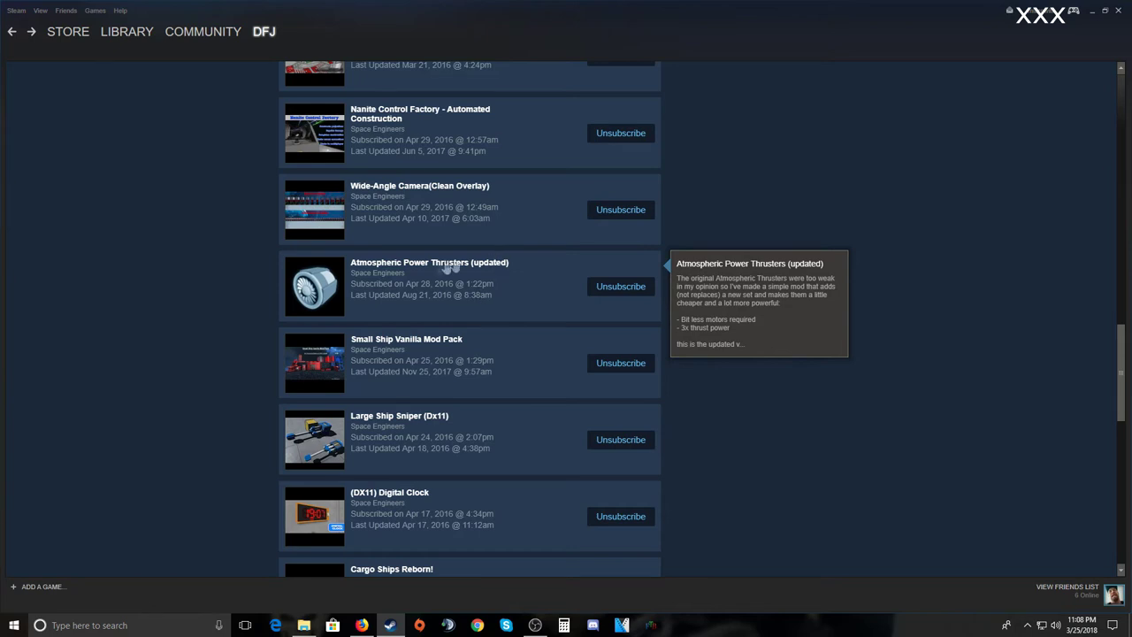
scroll(451, 326, down, 2)
scroll(450, 320, down, 5)
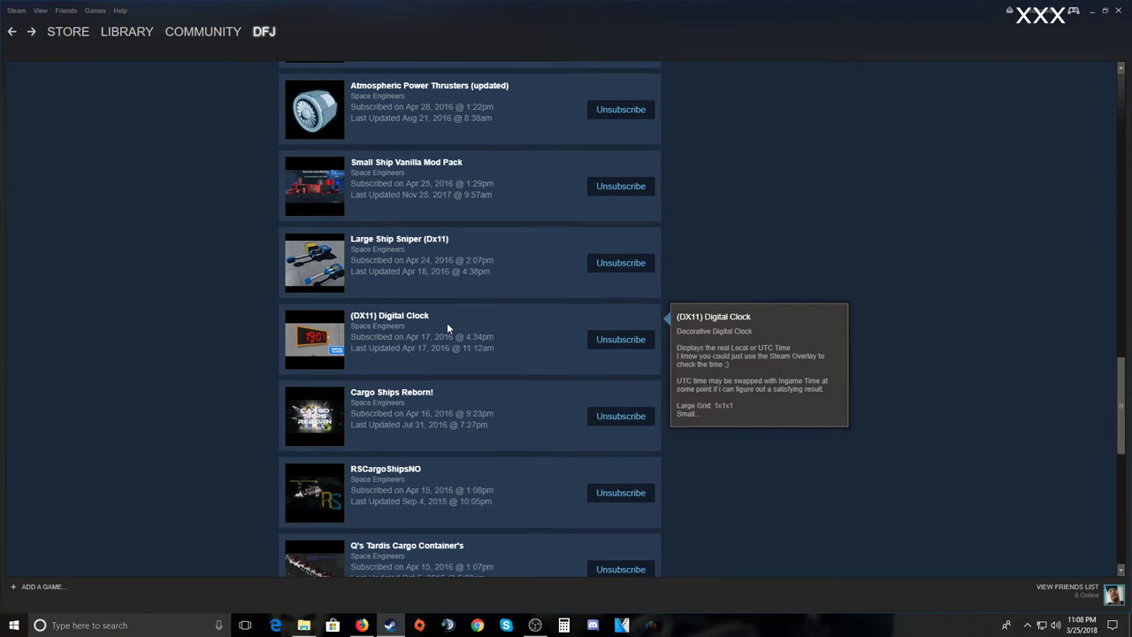
mouse_move(403, 389)
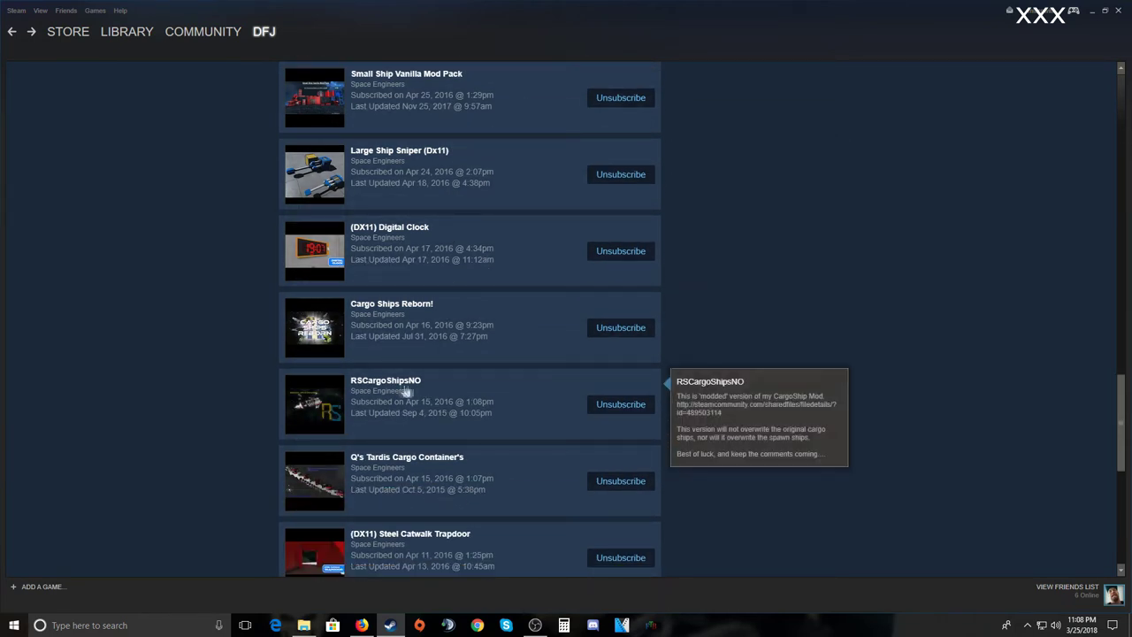
click(311, 409)
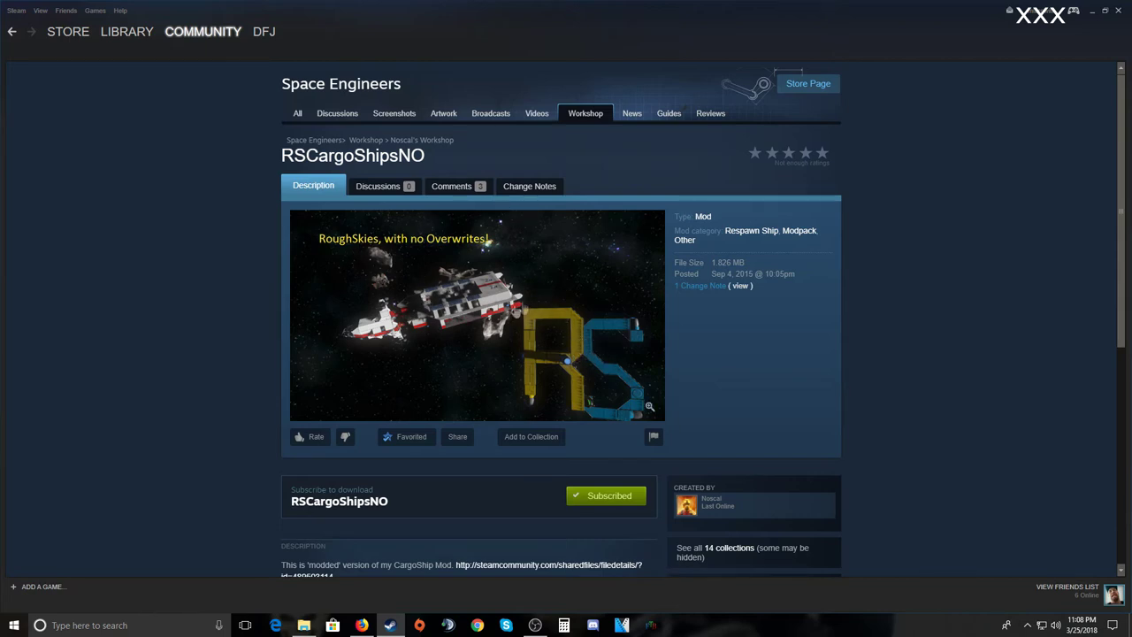
click(14, 33)
scroll(331, 359, down, 4)
mouse_move(332, 358)
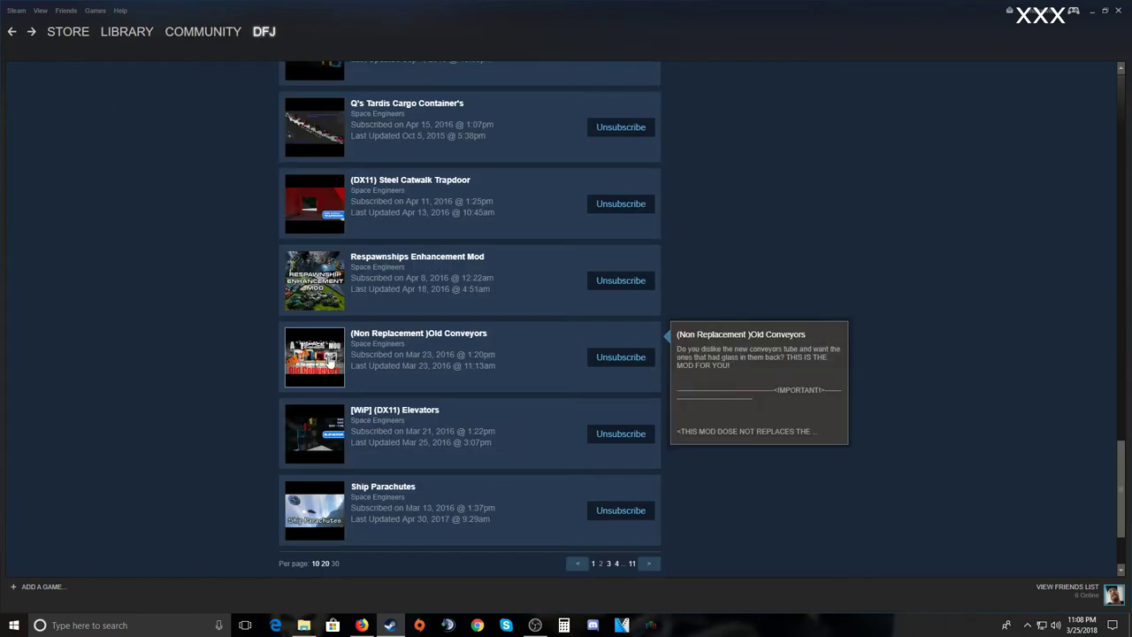
Open the (Non Replacement )Old Conveyors Workshop page, then go back to the subscribed Workshop items list.
click(332, 358)
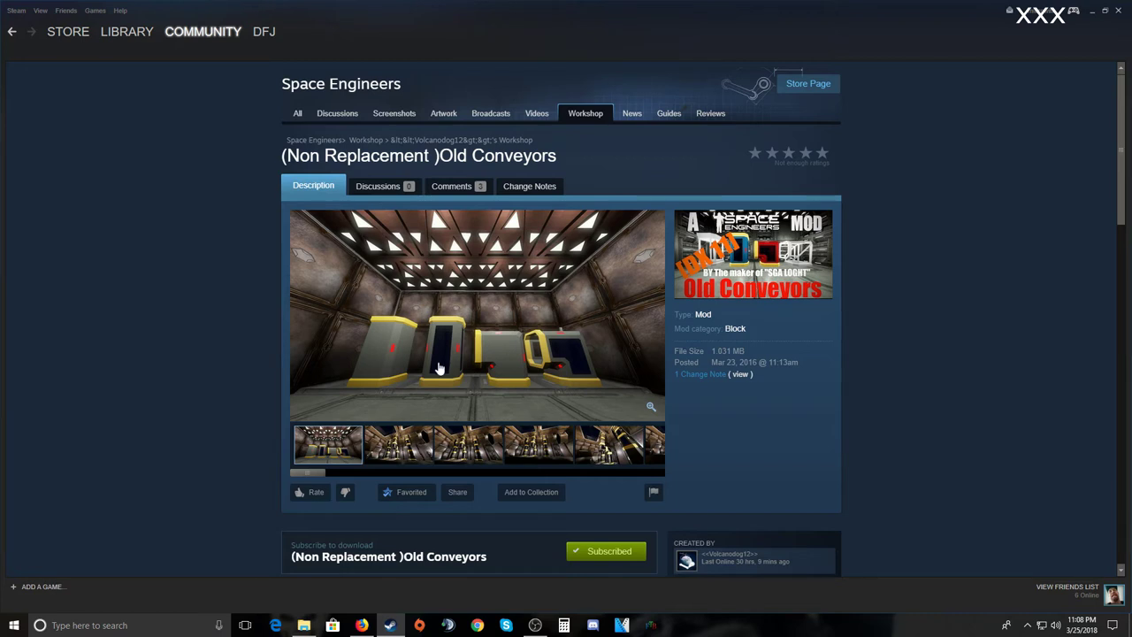
mouse_move(61, 37)
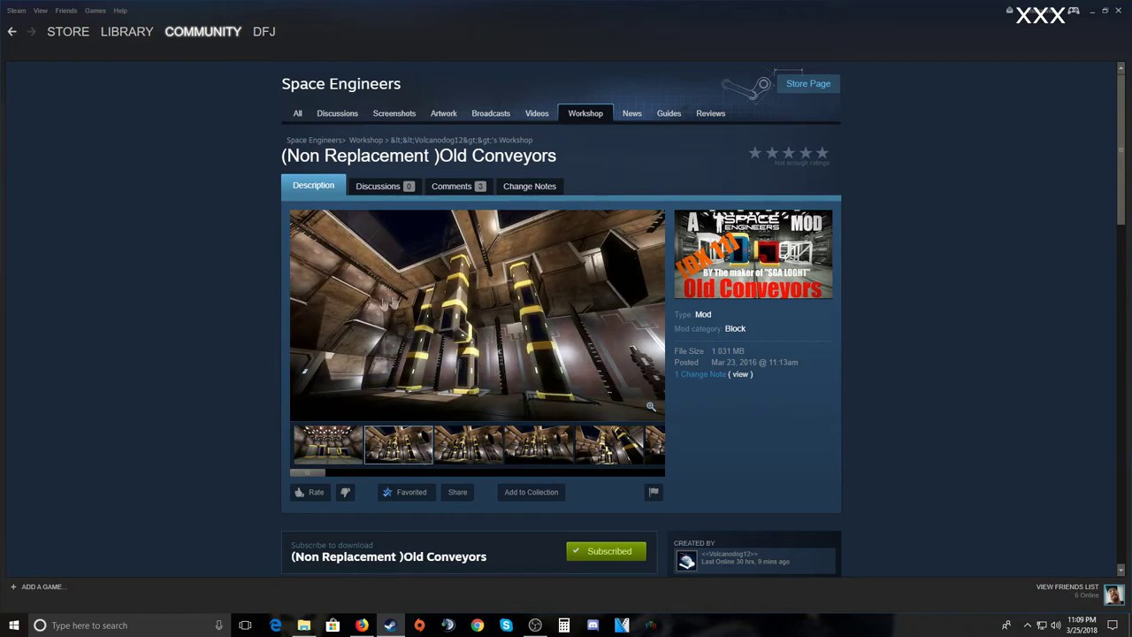
click(12, 31)
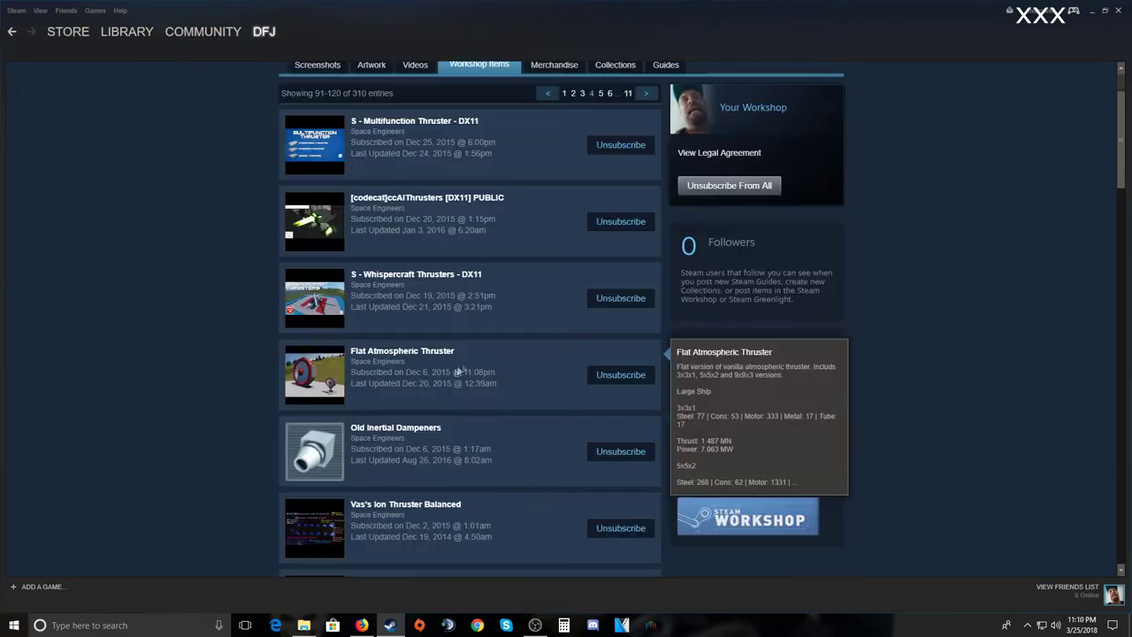
View the Old Inertial Dampeners page, then AidylHeid's Window Solar Oxygen Farm Greenhouse page, returning to the list after each.
click(324, 453)
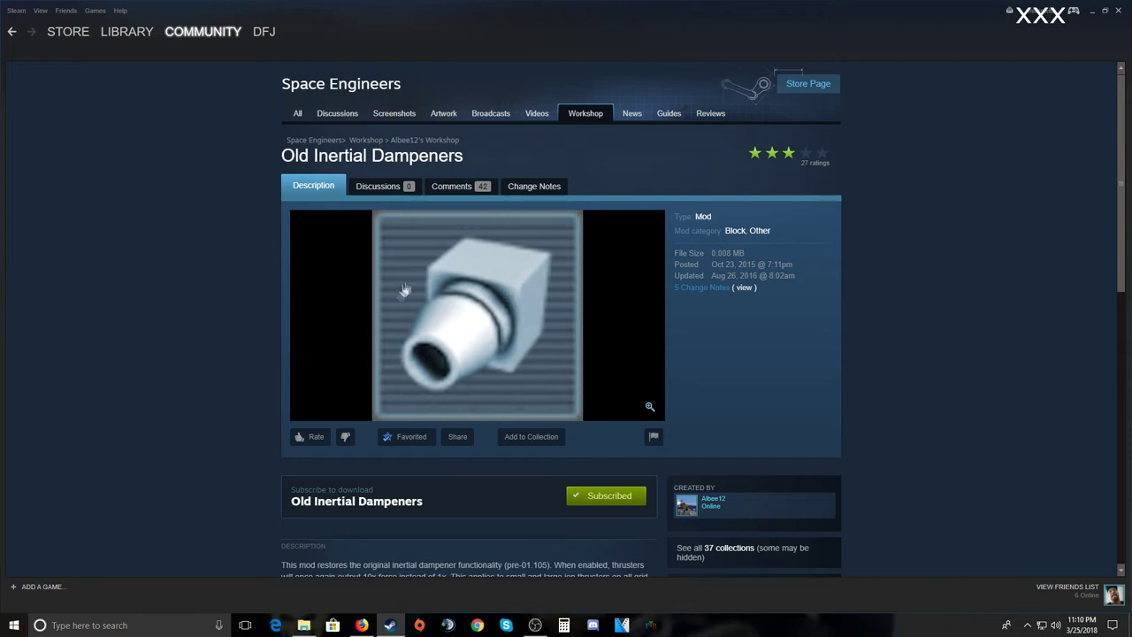
key(alt+Left)
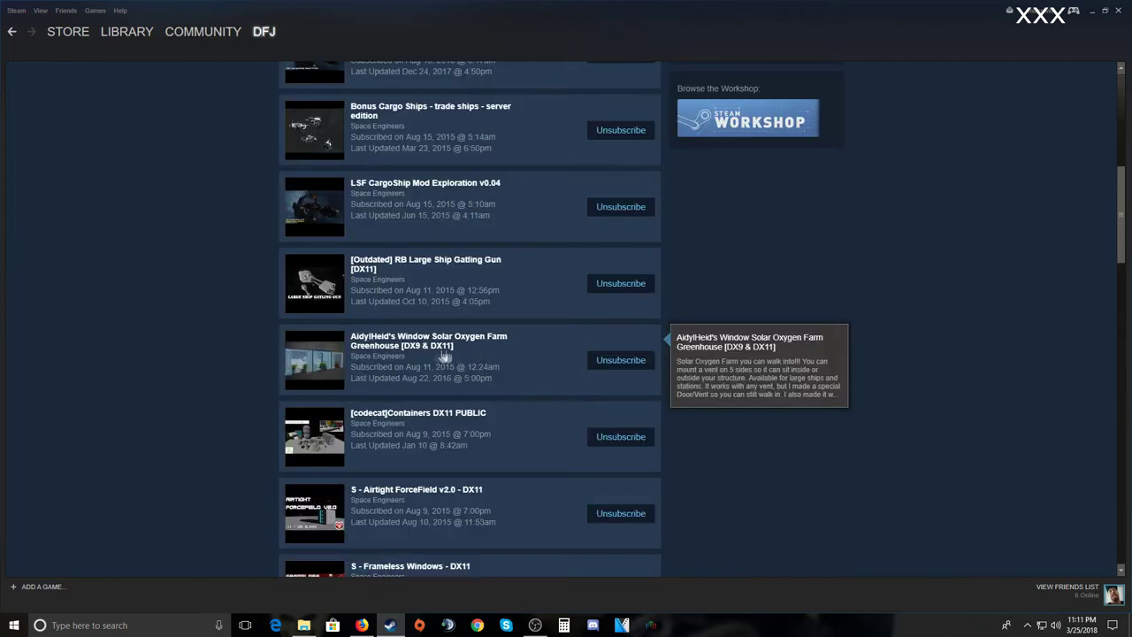
click(320, 358)
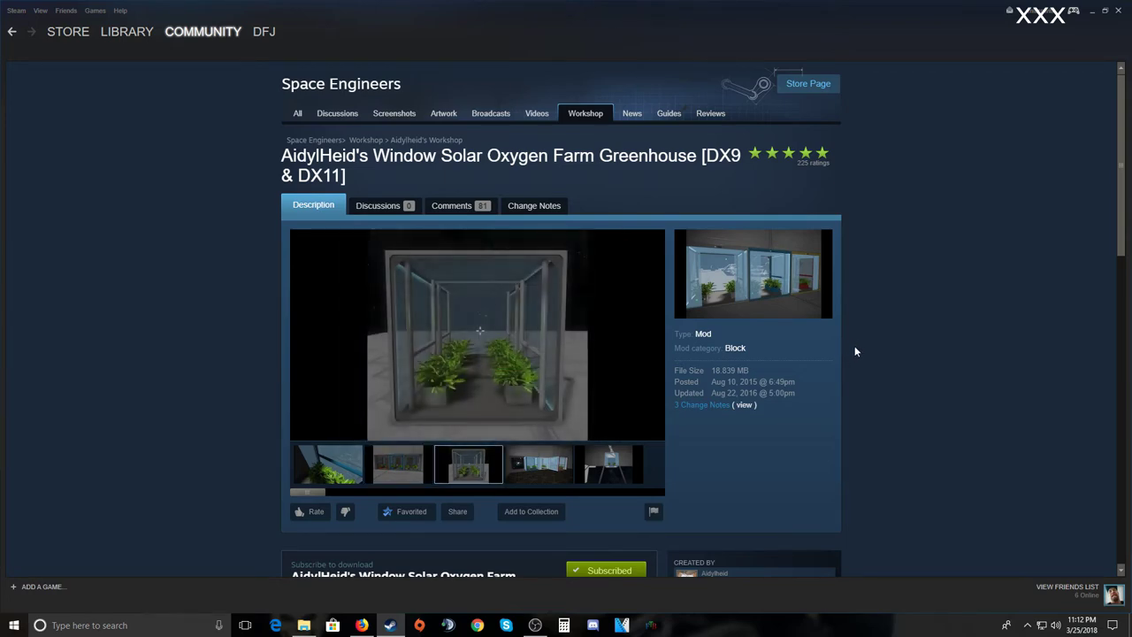
click(12, 33)
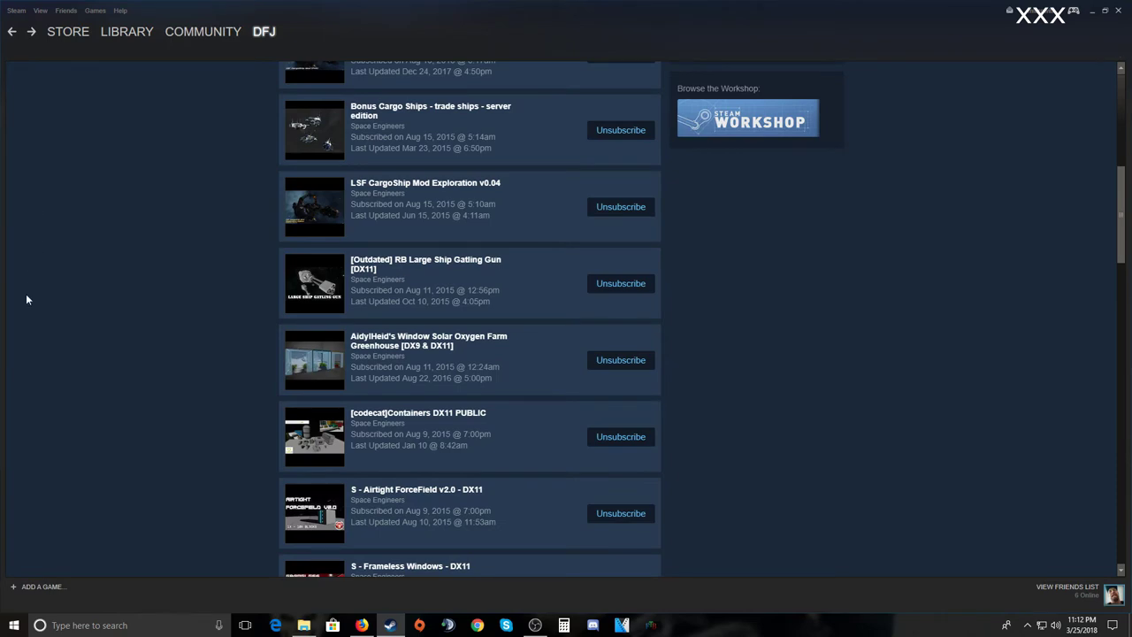
Scroll down the subscribed items list and open the DK Cargo Overhaul (DX11) mod page.
mouse_move(312, 284)
scroll(312, 284, down, 2)
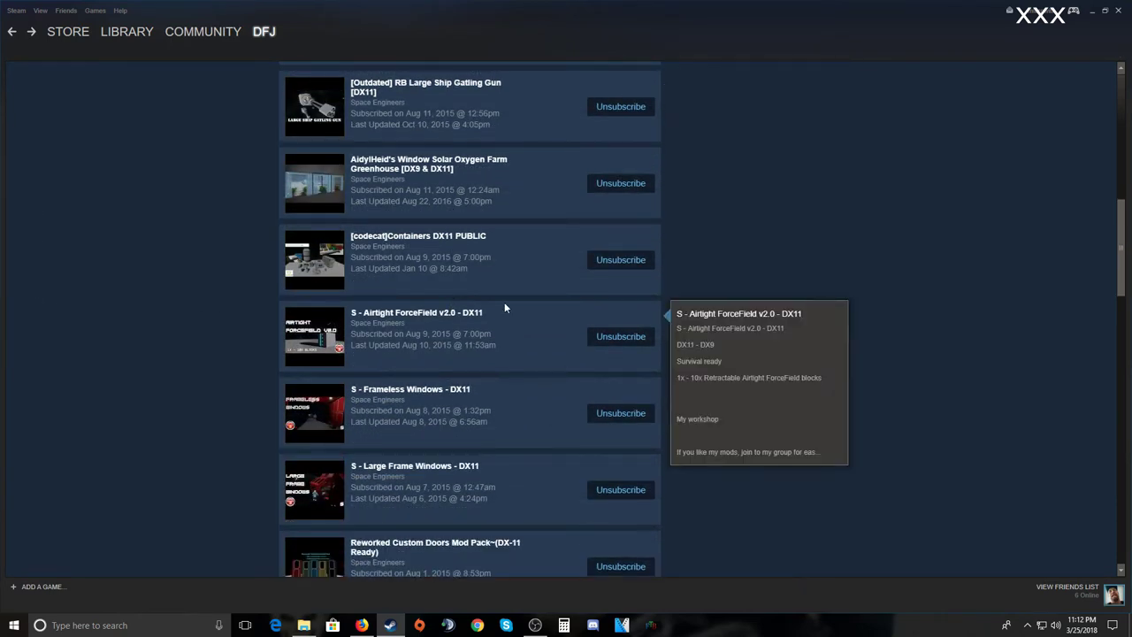
scroll(504, 302, down, 2)
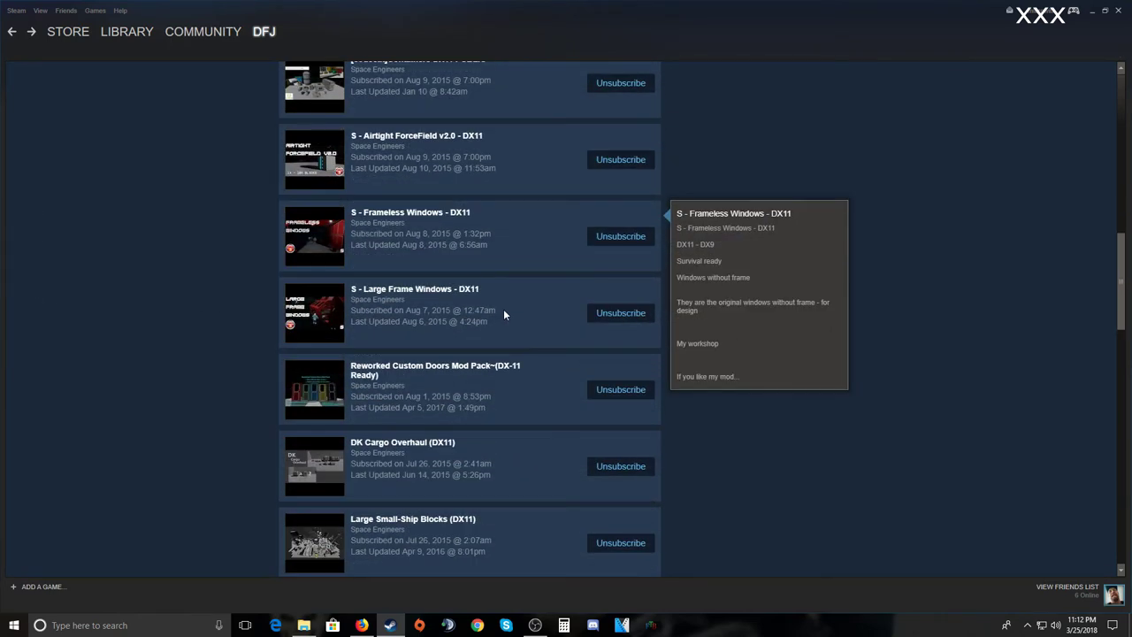
scroll(504, 309, down, 1)
click(327, 426)
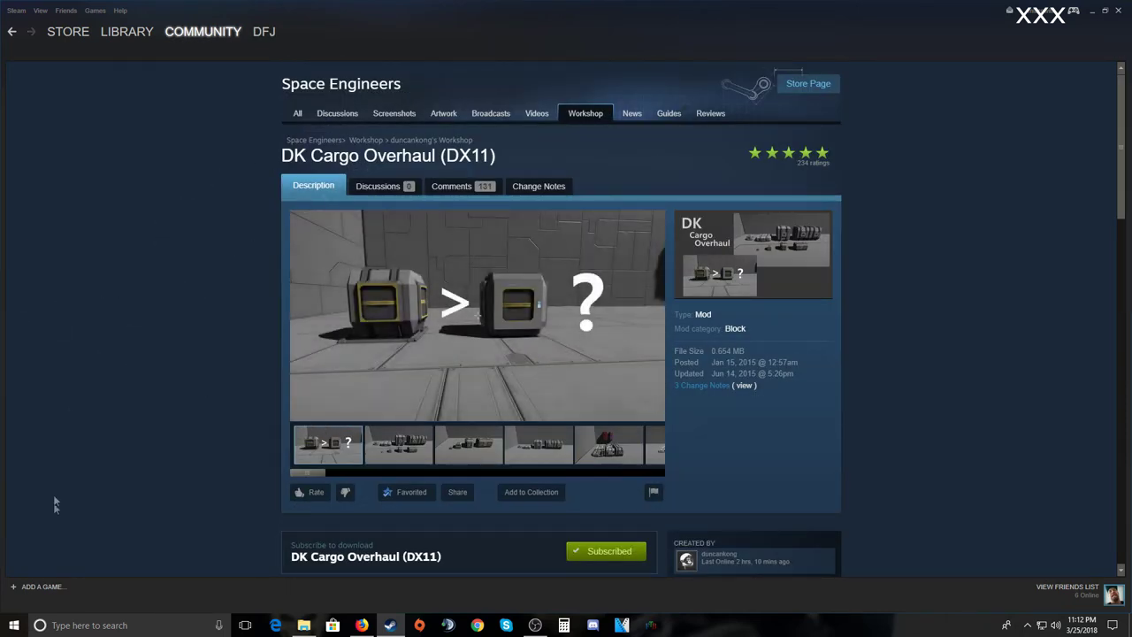
Browse the DK Cargo gallery, including the second and sixth screenshots, then return to the list.
click(405, 449)
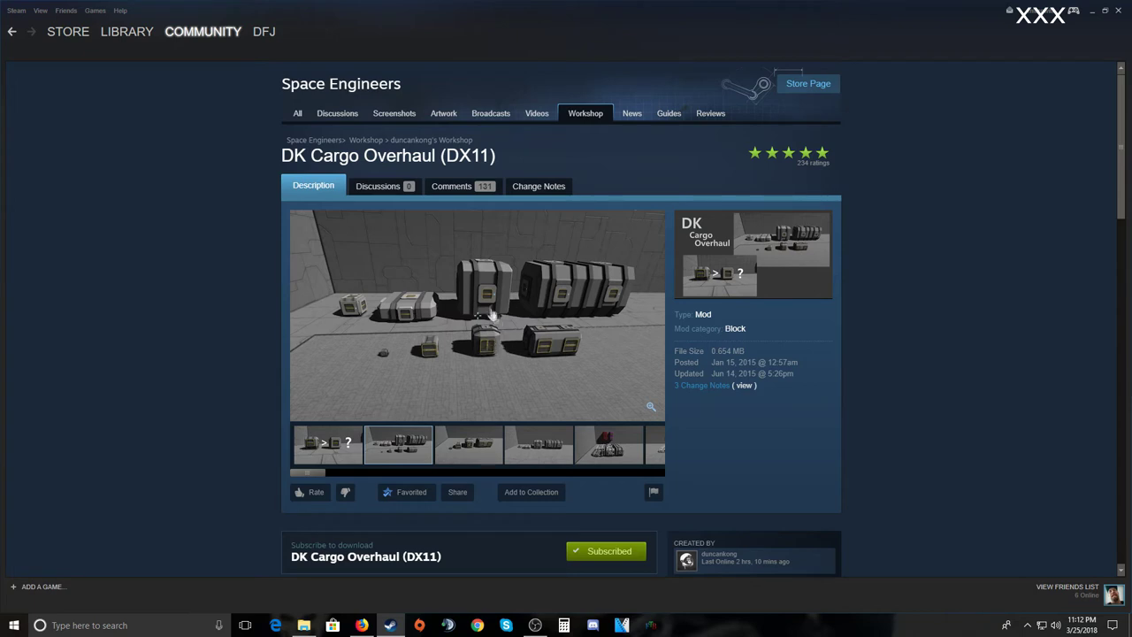
click(657, 451)
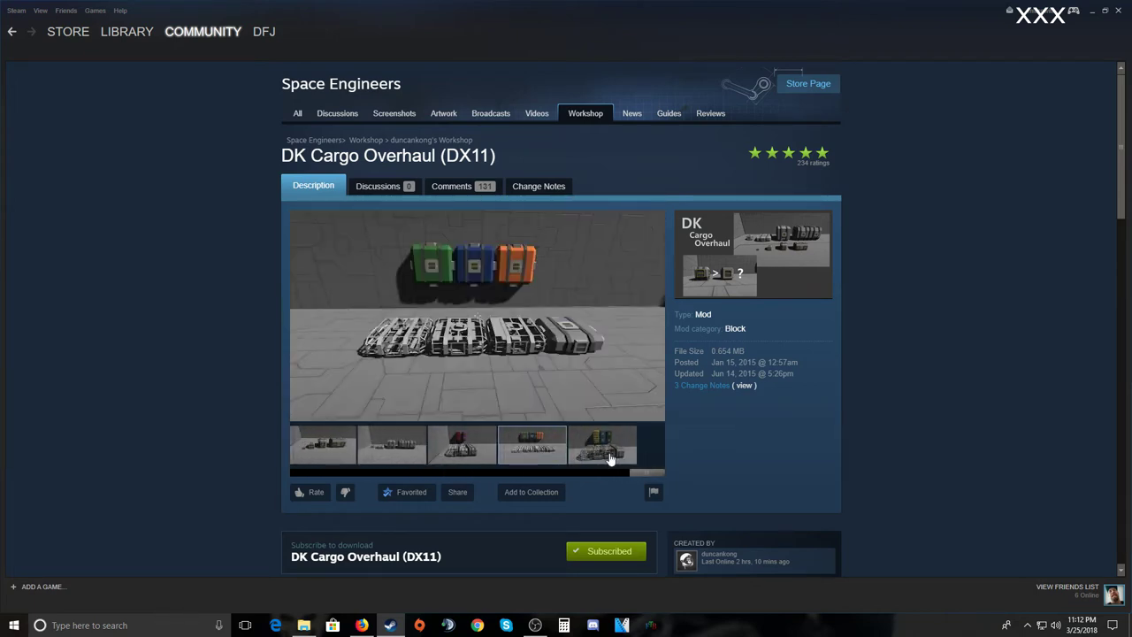
click(356, 472)
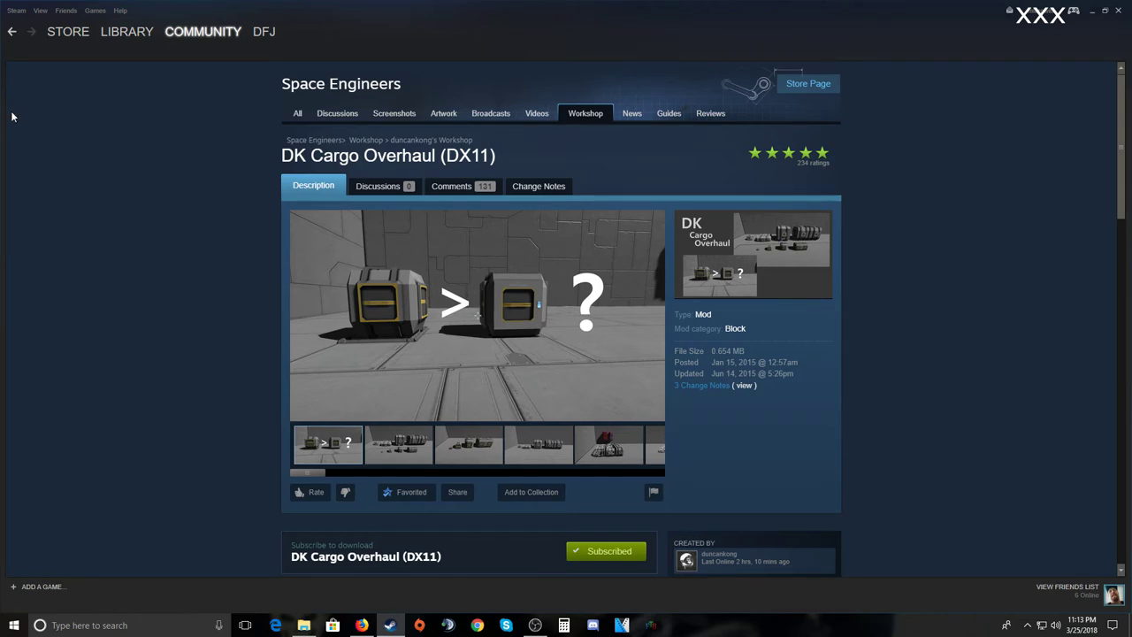
click(12, 32)
Open the [Discontinued] Commercial Container (DX9/DX11) page, read its description, then go back to the list.
mouse_move(508, 316)
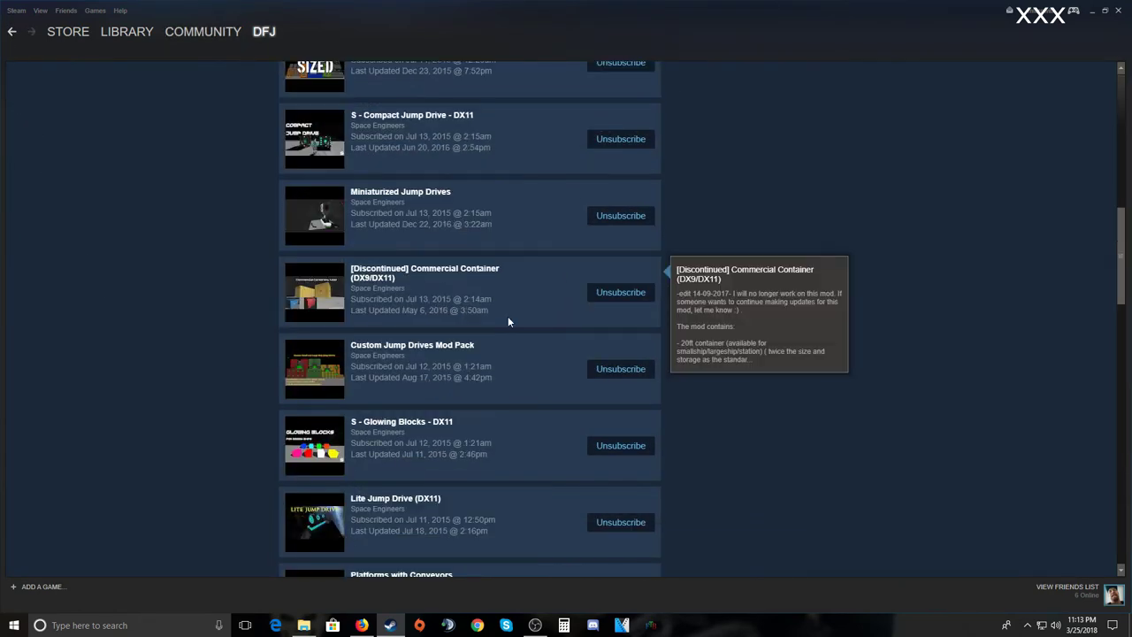
click(326, 290)
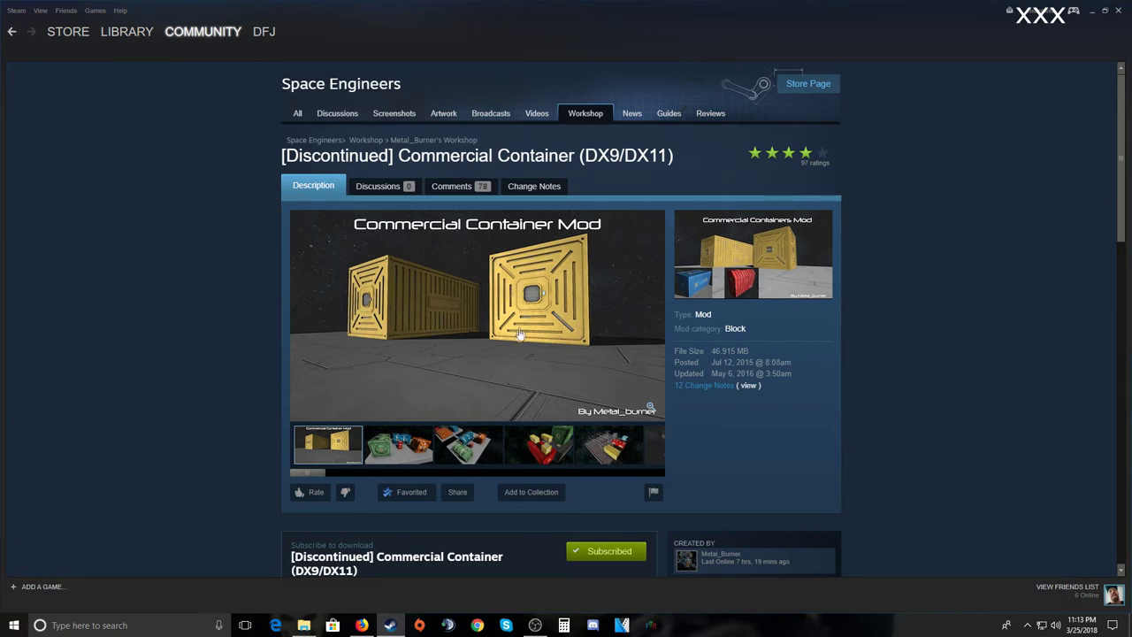
scroll(487, 340, down, 3)
scroll(475, 343, down, 4)
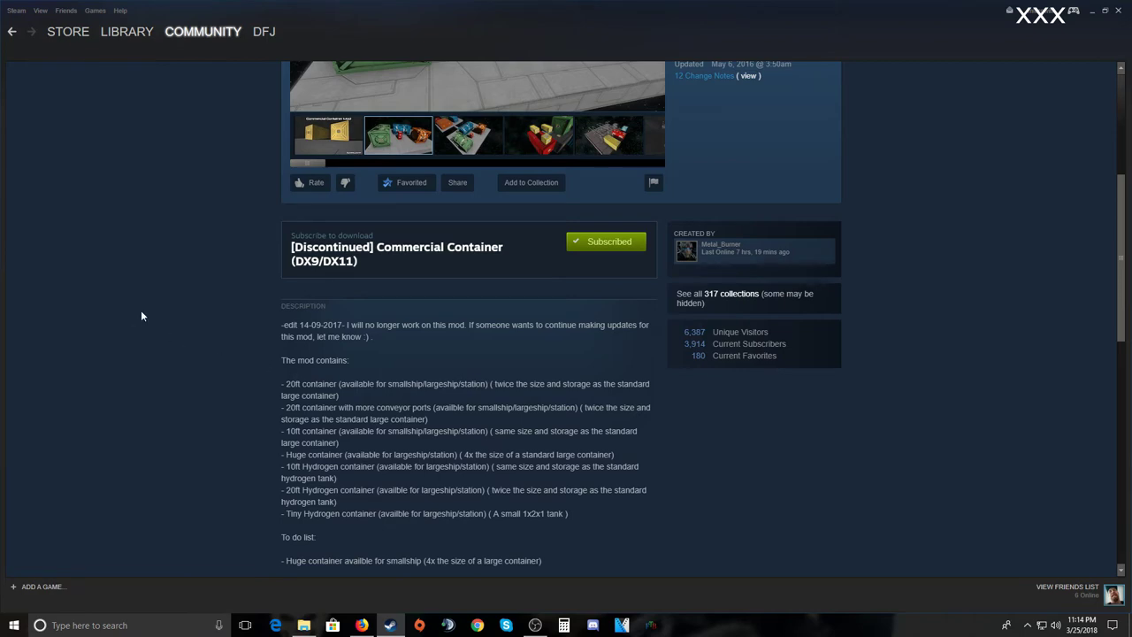
scroll(140, 316, up, 3)
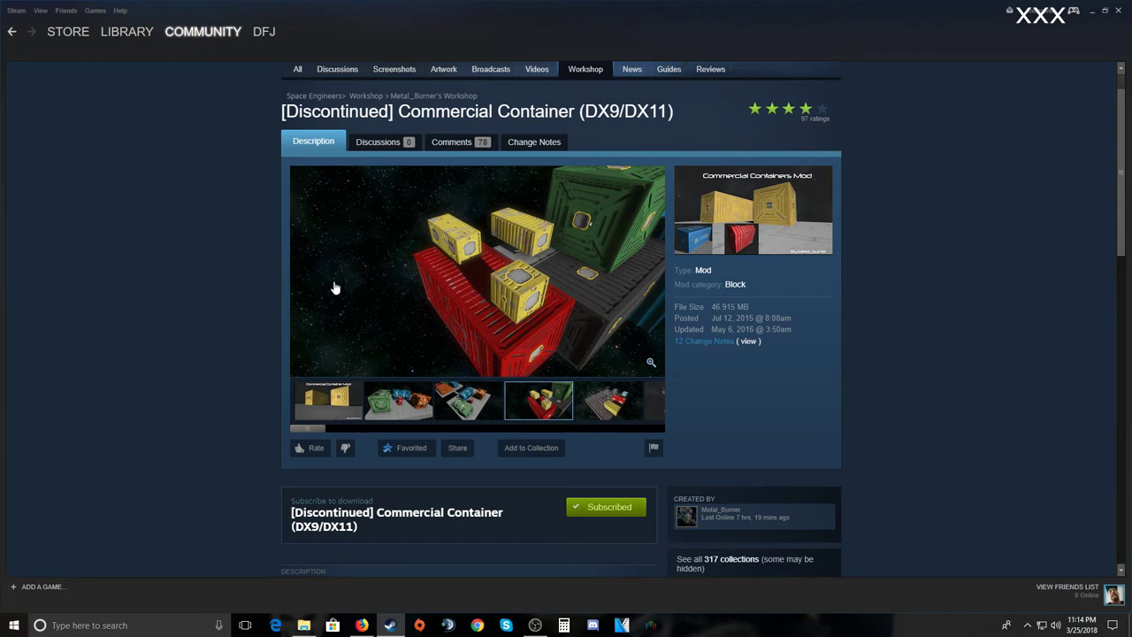
click(11, 34)
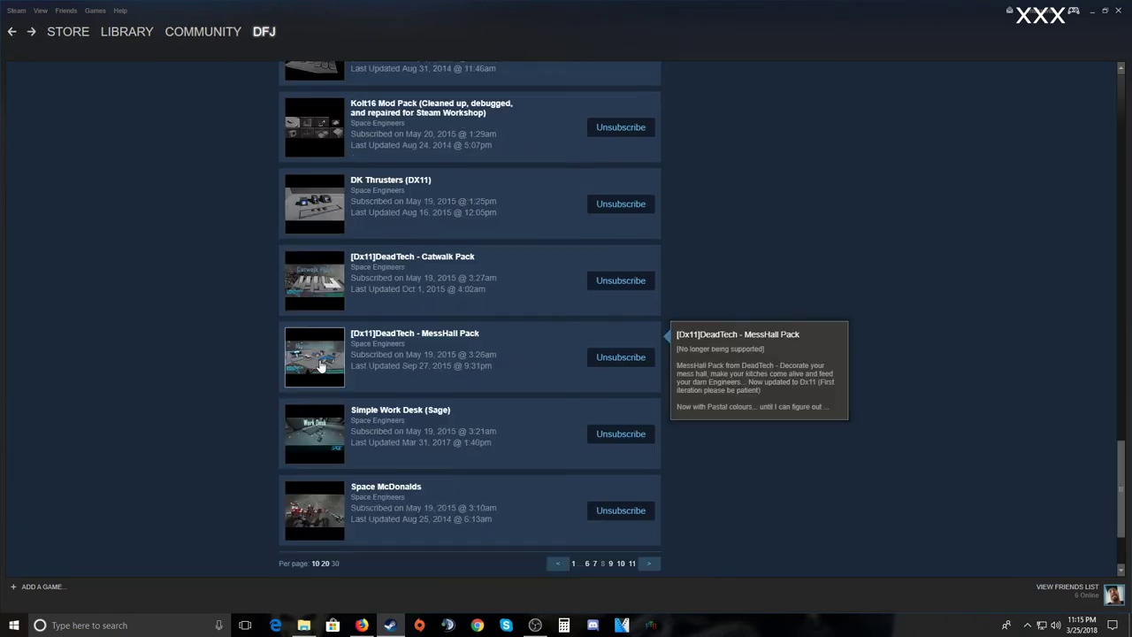
Open the [Dx11]DeadTech - MessHall Pack page and view its main screenshot at full size.
click(329, 363)
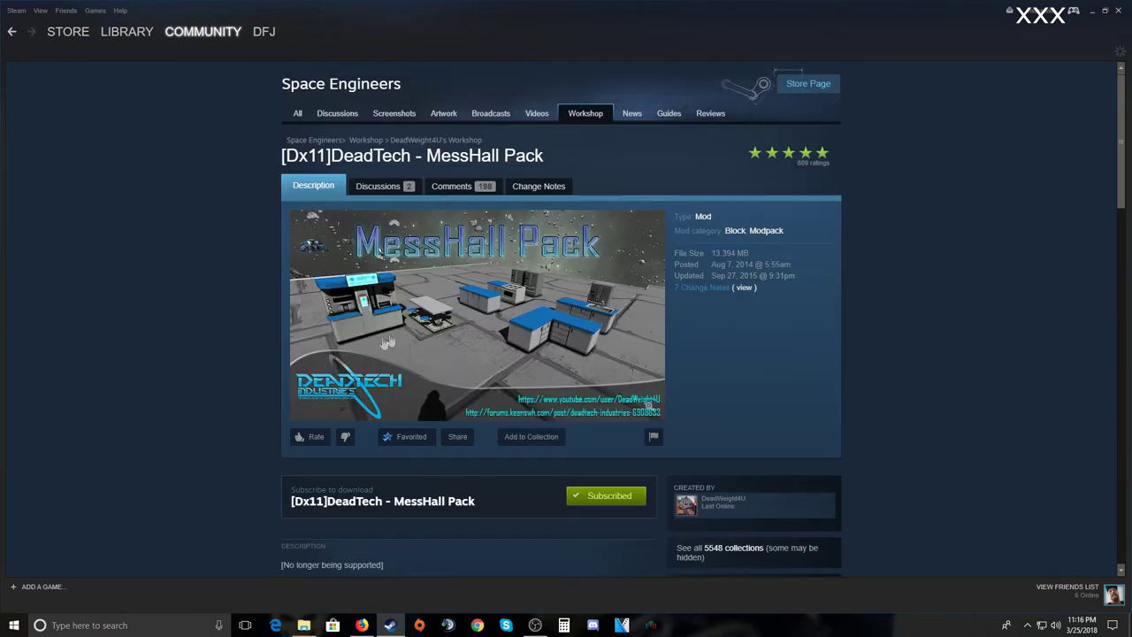
click(507, 317)
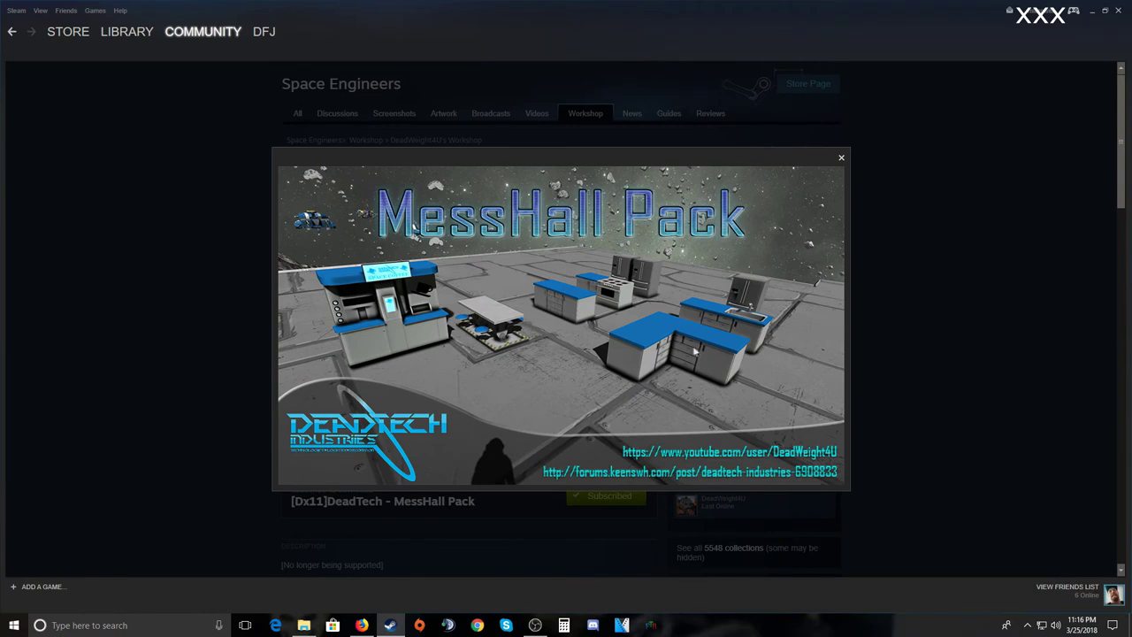